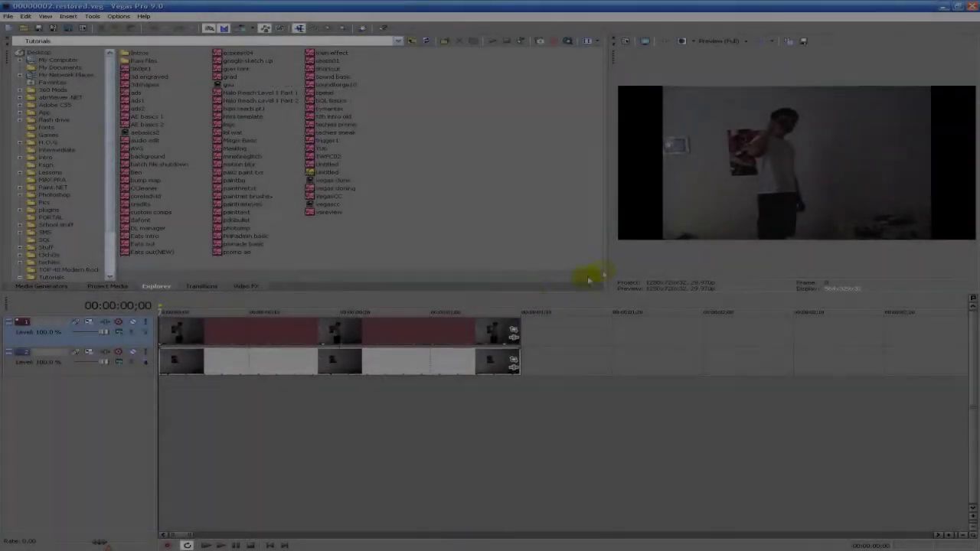
- Widen the video Preview window by narrowing the Explorer pane beside it
{"action": "left_click_drag", "start_coordinate": [605, 267], "coordinate": [513, 251]}
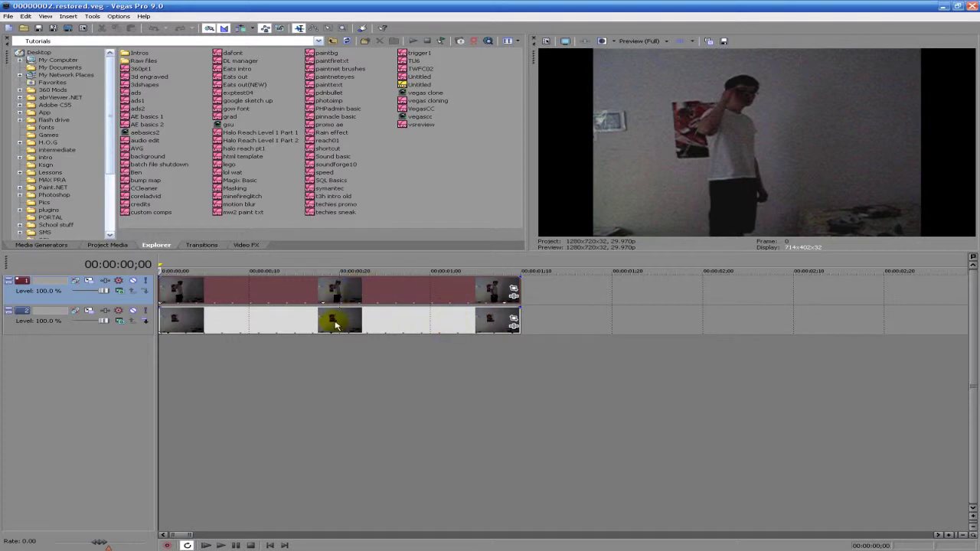
- Move the track 2 clip so it starts at about 1;10, where the track 1 clip ends
{"action": "left_click_drag", "start_coordinate": [336, 326], "coordinate": [654, 316]}
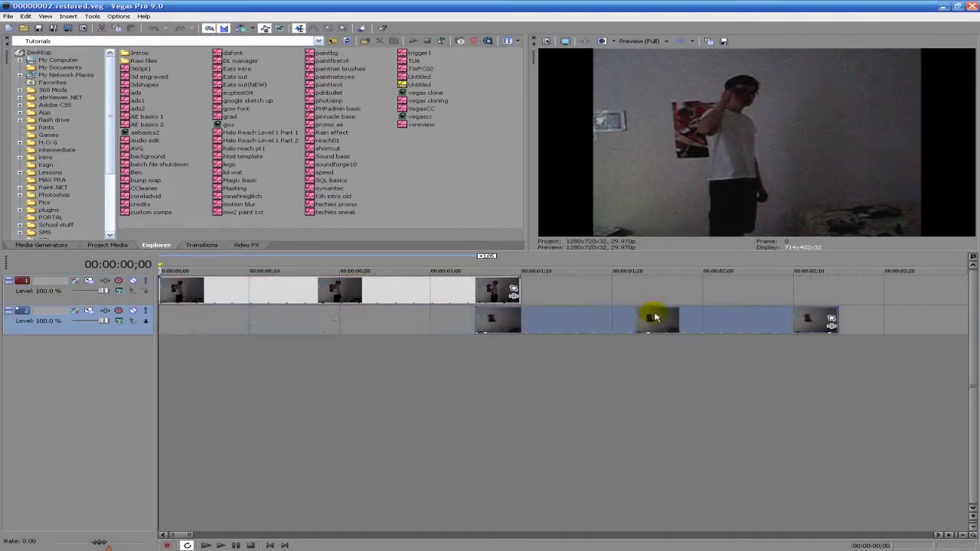
{"action": "key", "text": "ctrl+z"}
{"action": "left_click_drag", "start_coordinate": [334, 320], "coordinate": [695, 323]}
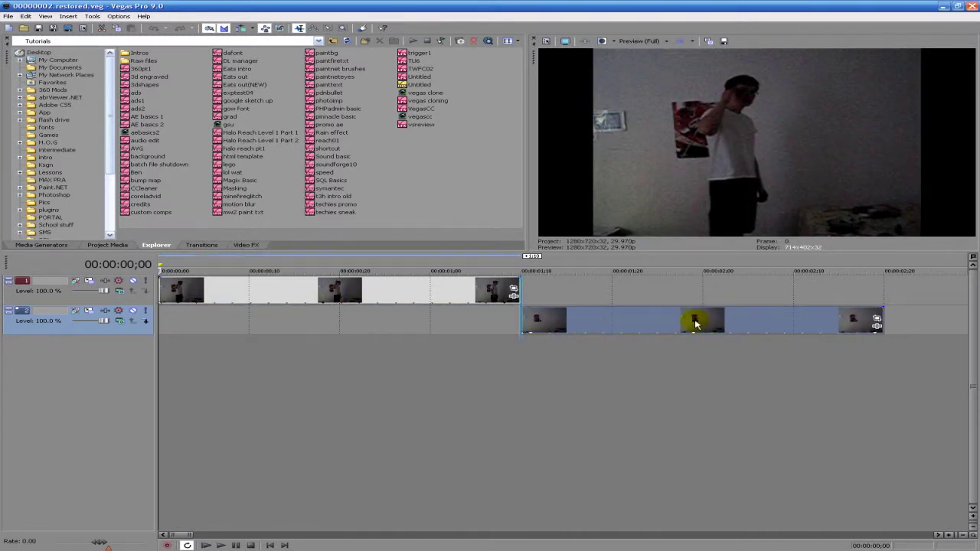
- Scrub frames around the top clip's end and through the lower clip to check the cut
{"action": "left_click", "coordinate": [367, 288]}
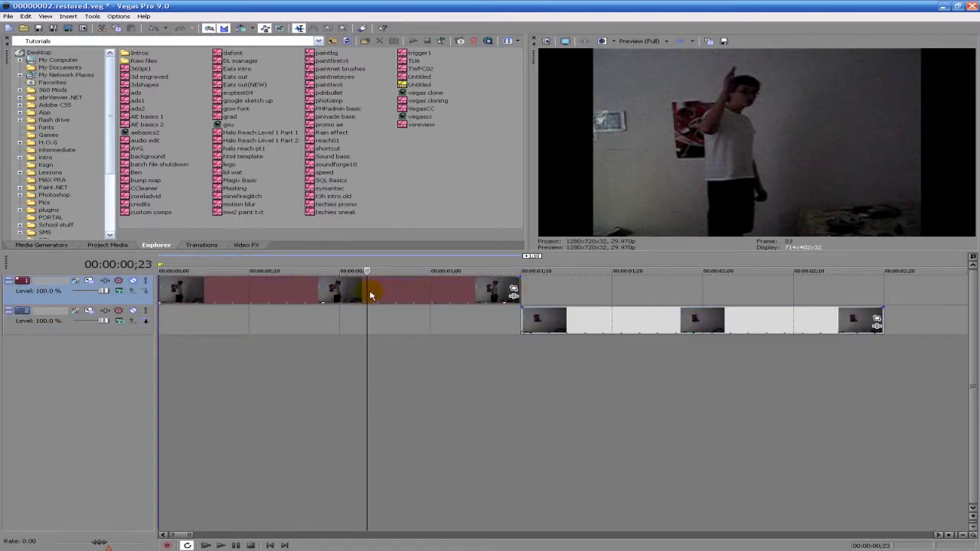
{"action": "left_click", "coordinate": [485, 285]}
{"action": "left_click", "coordinate": [499, 285]}
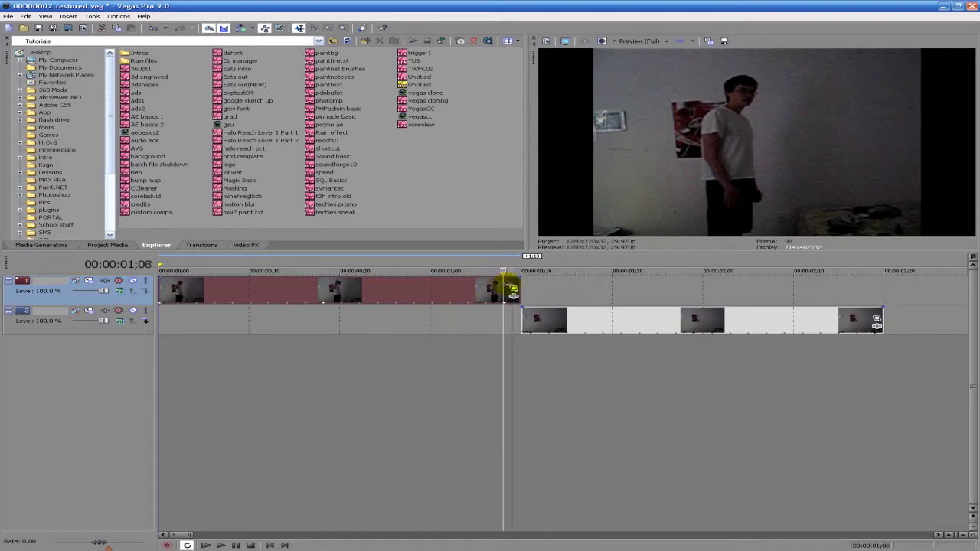
{"action": "left_click", "coordinate": [549, 298]}
{"action": "left_click_drag", "start_coordinate": [559, 298], "coordinate": [97, 334]}
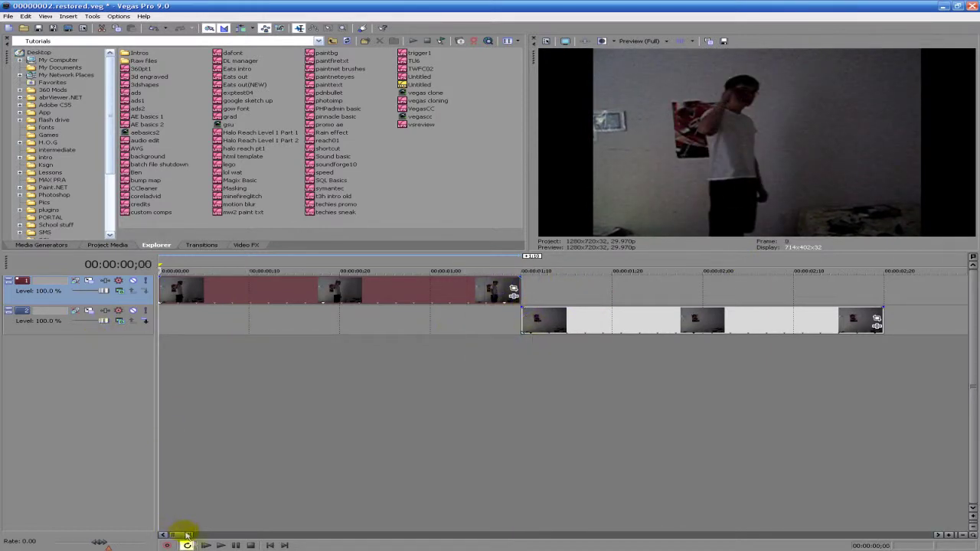
- Move the track 2 clip back to 0, stretch track 1's clip to 1;20 and track 2's to 2;10
{"action": "left_click", "coordinate": [212, 546]}
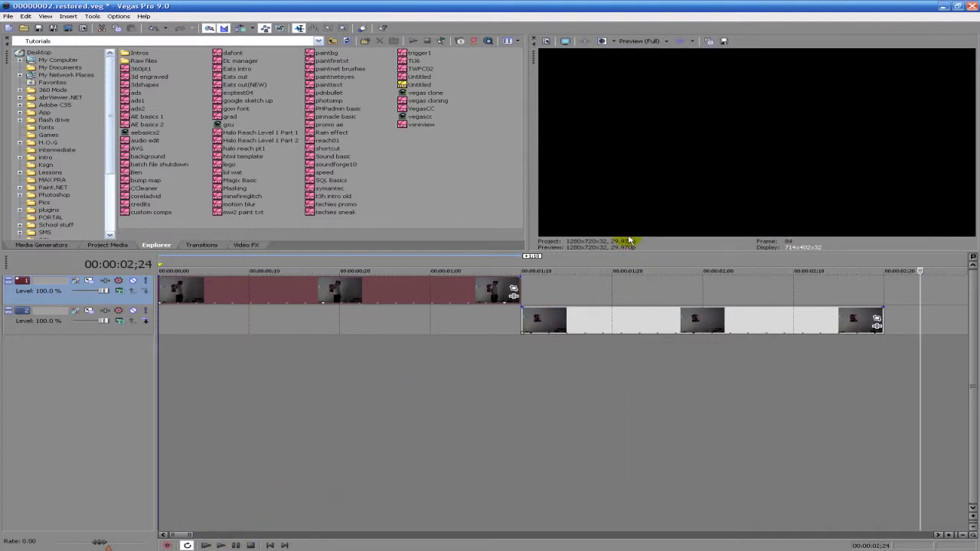
{"action": "left_click", "coordinate": [612, 323]}
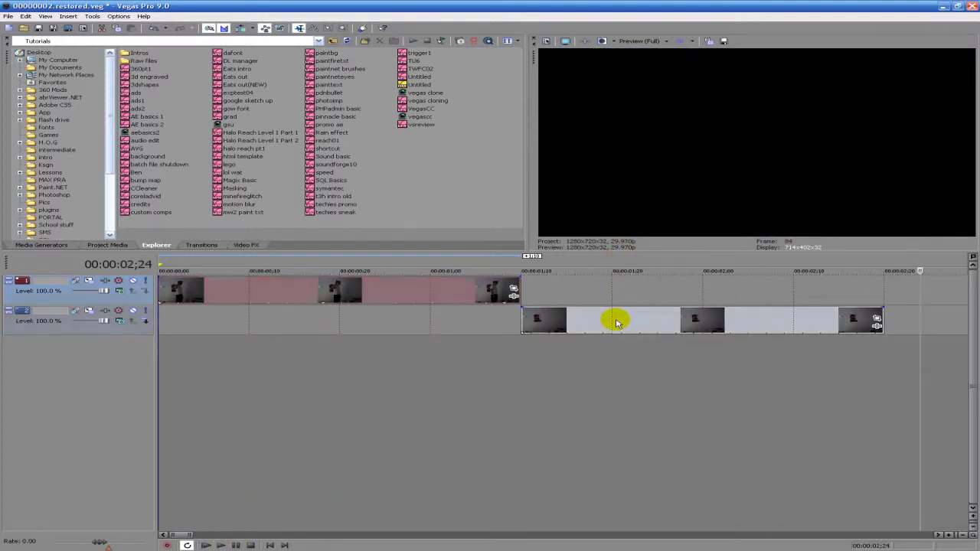
{"action": "left_click_drag", "start_coordinate": [675, 321], "coordinate": [212, 314]}
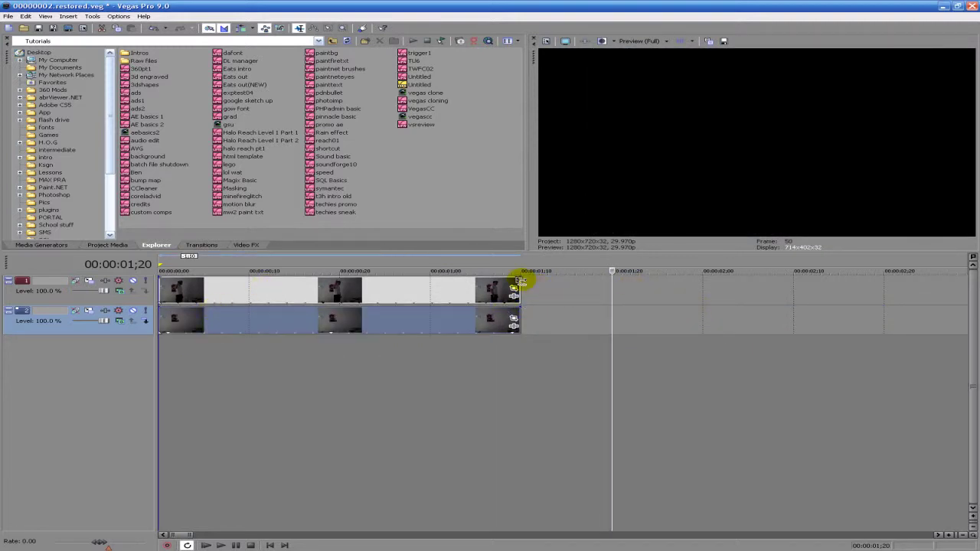
{"action": "left_click_drag", "start_coordinate": [520, 282], "coordinate": [607, 282]}
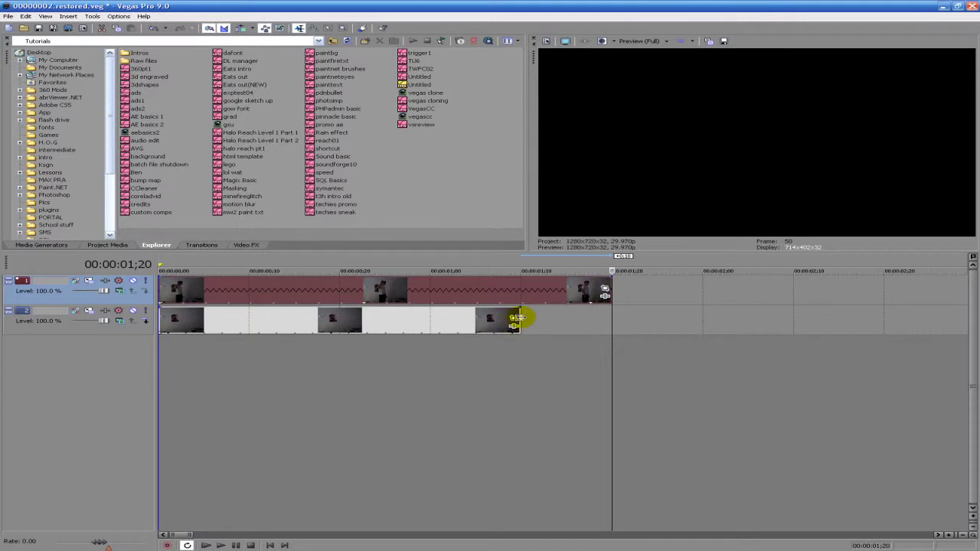
{"action": "left_click_drag", "start_coordinate": [518, 316], "coordinate": [788, 314]}
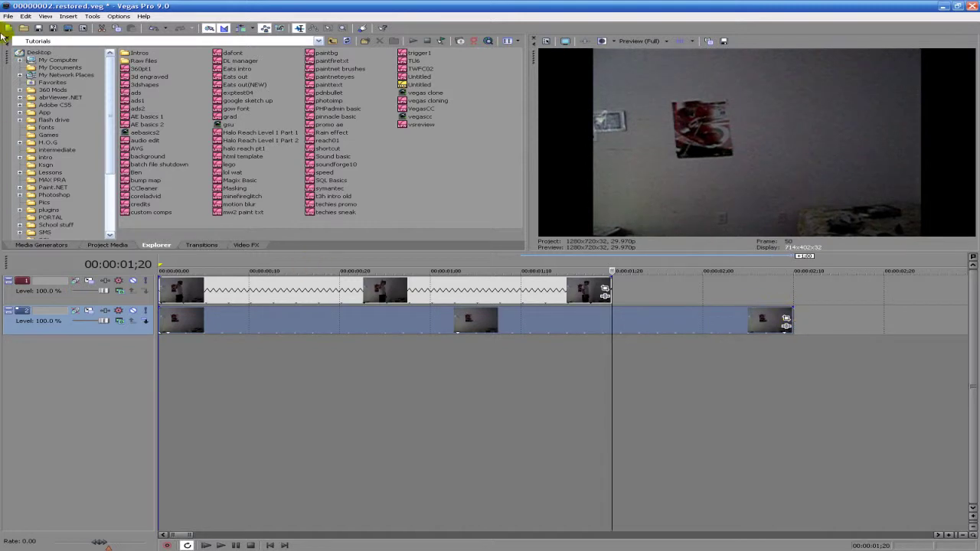
- Browse the Squeeze, Swap and Clock Wipe transition presets before settling on Gradient Wipe
{"action": "left_click", "coordinate": [191, 248]}
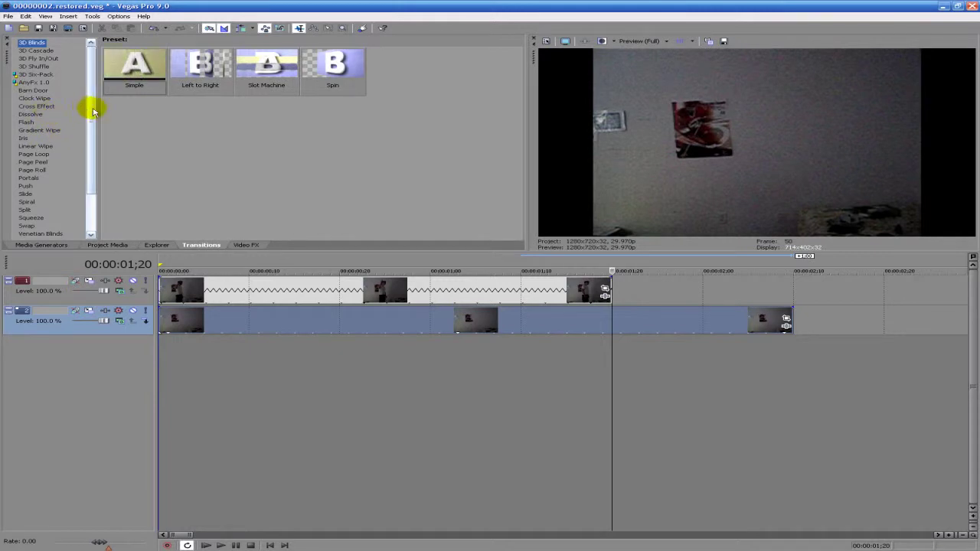
{"action": "left_click_drag", "start_coordinate": [93, 111], "coordinate": [90, 168]}
{"action": "left_click", "coordinate": [31, 168]}
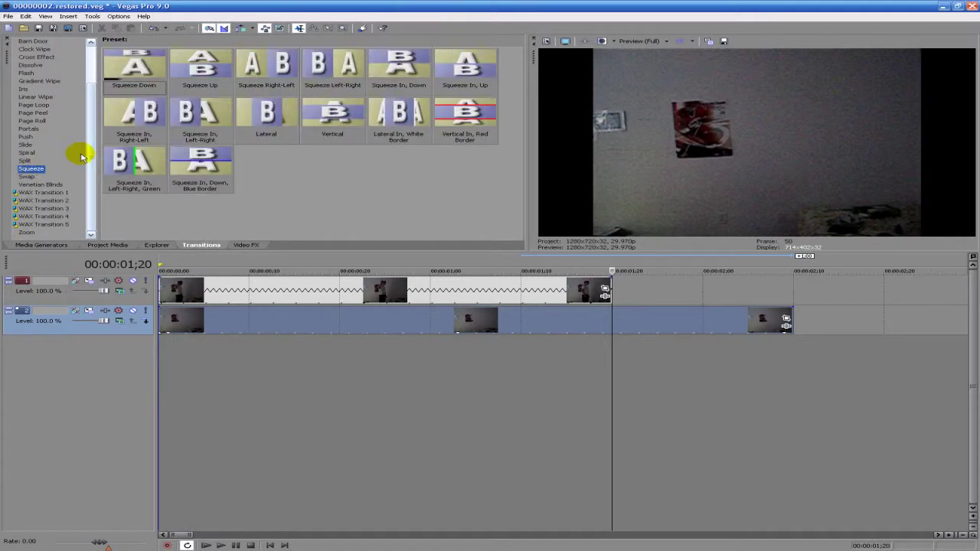
{"action": "left_click", "coordinate": [33, 177]}
{"action": "scroll", "coordinate": [92, 163], "scroll_direction": "up", "scroll_amount": 2}
{"action": "left_click", "coordinate": [36, 99]}
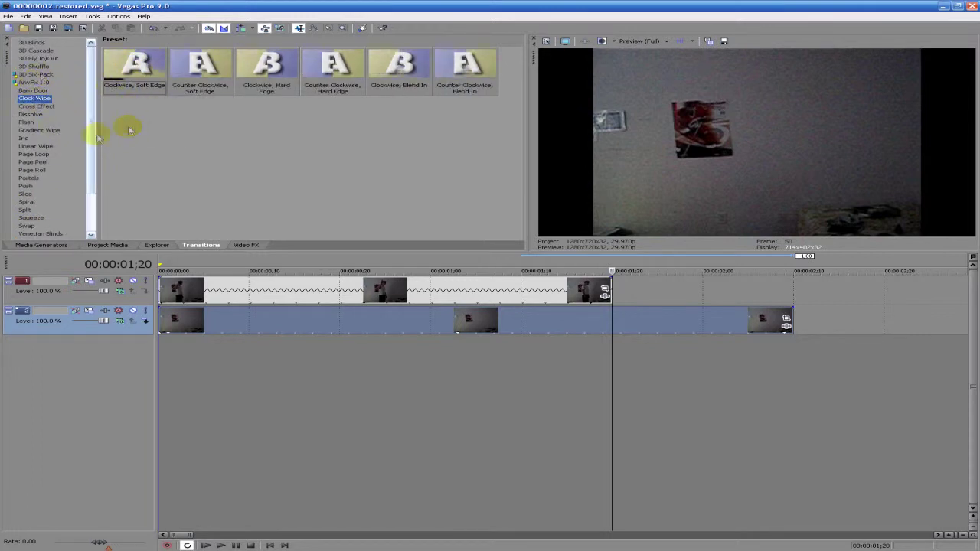
{"action": "left_click", "coordinate": [30, 131]}
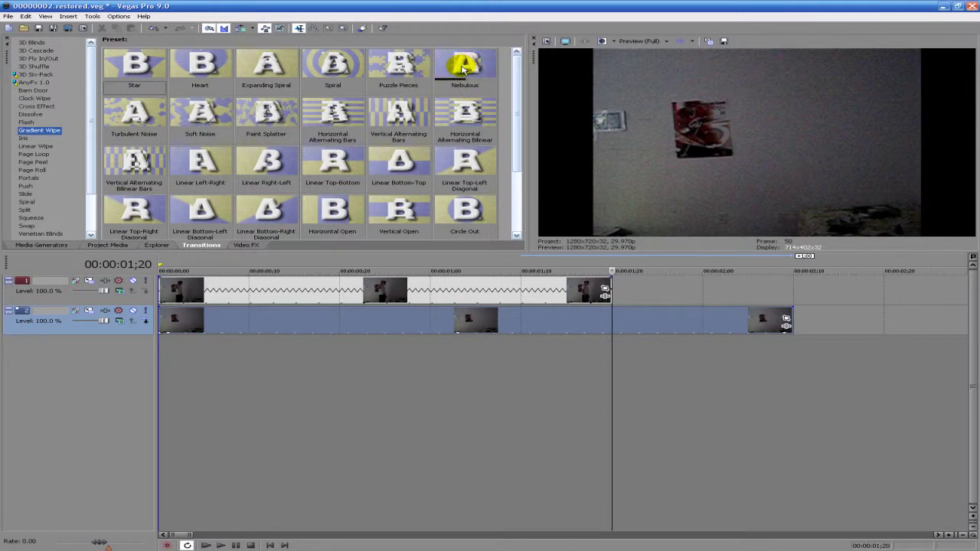
- Apply the Gradient Wipe Nebulous preset to the top clip and play back to check it
{"action": "left_click_drag", "start_coordinate": [462, 69], "coordinate": [565, 263]}
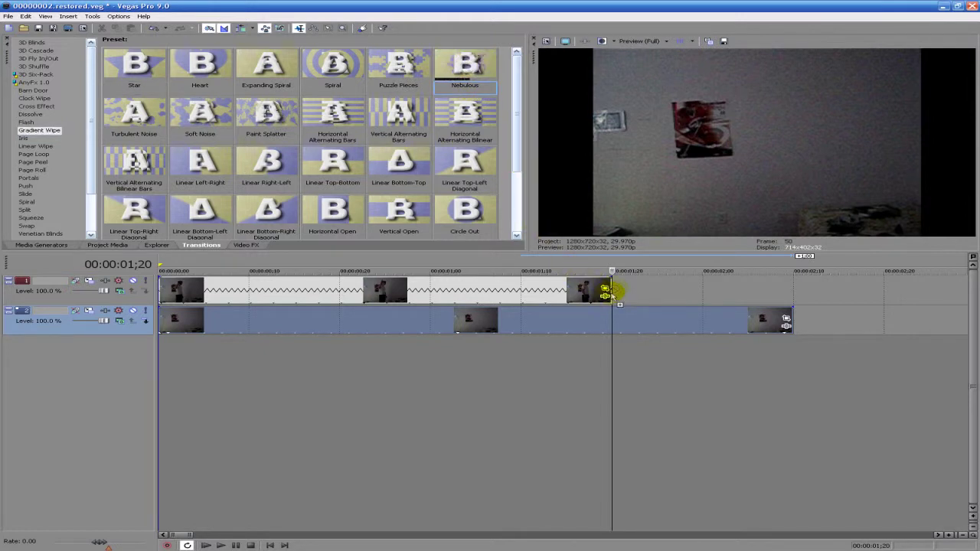
{"action": "left_click_drag", "start_coordinate": [612, 291], "coordinate": [610, 288]}
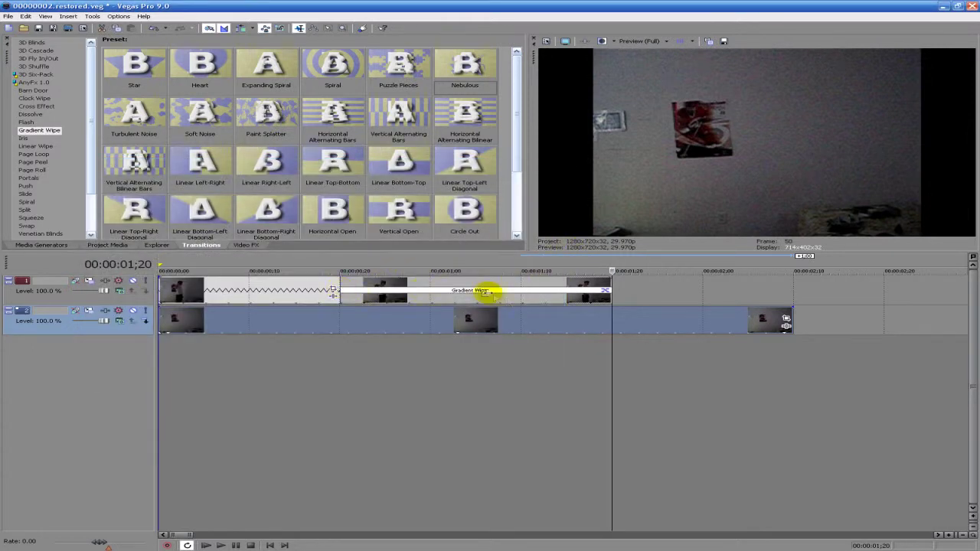
{"action": "left_click", "coordinate": [206, 545]}
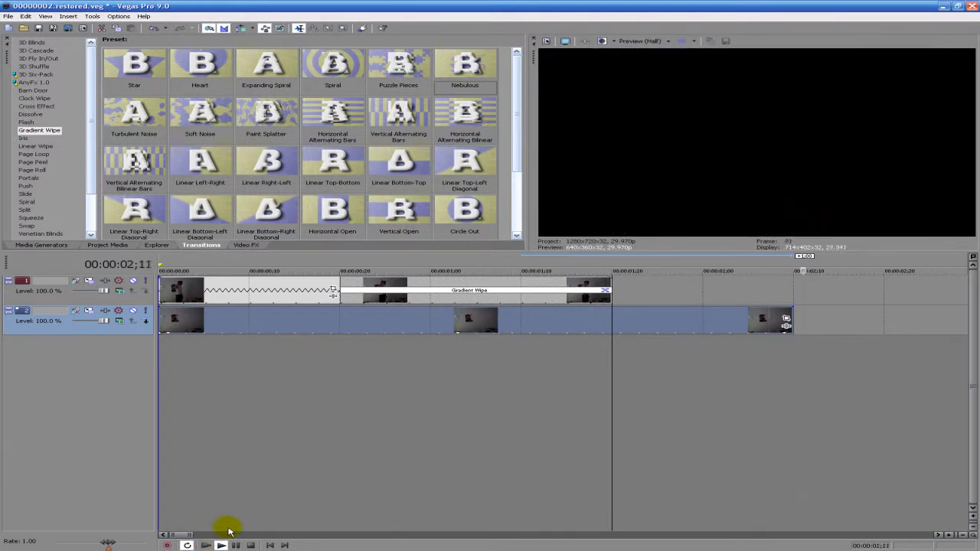
{"action": "left_click", "coordinate": [235, 545]}
- Close the Nebulous settings and drag the top clip's fade edge, leaving the clip without the transition
{"action": "left_click", "coordinate": [604, 290]}
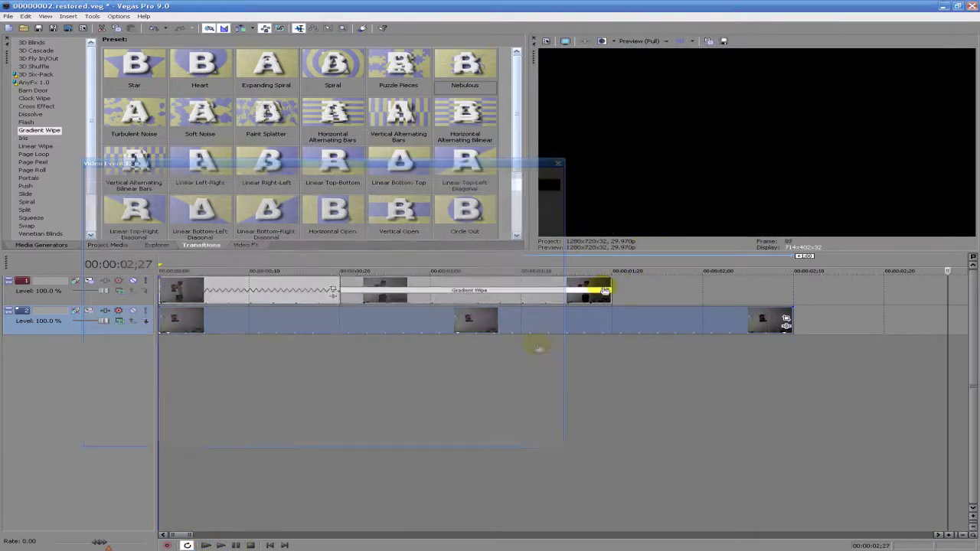
{"action": "left_click", "coordinate": [557, 163]}
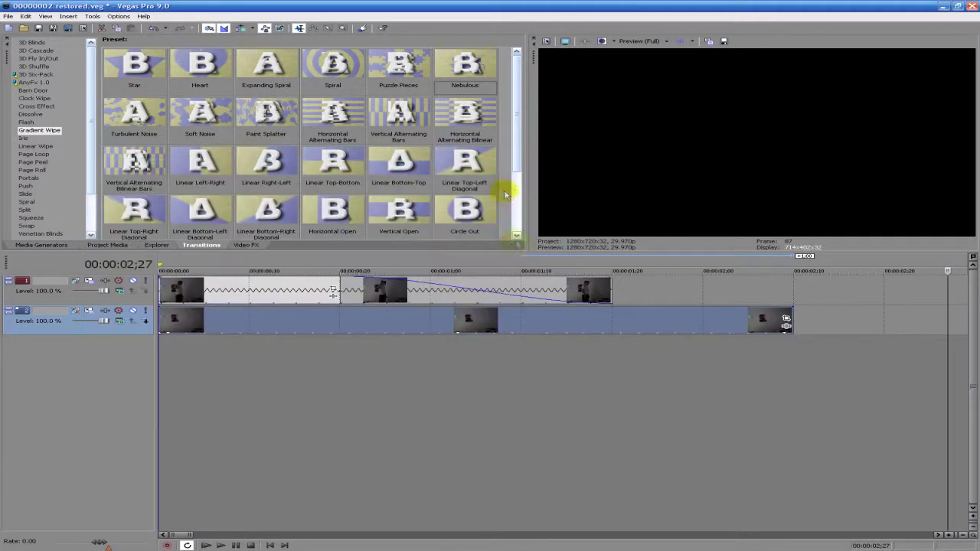
{"action": "left_click_drag", "start_coordinate": [346, 289], "coordinate": [626, 272]}
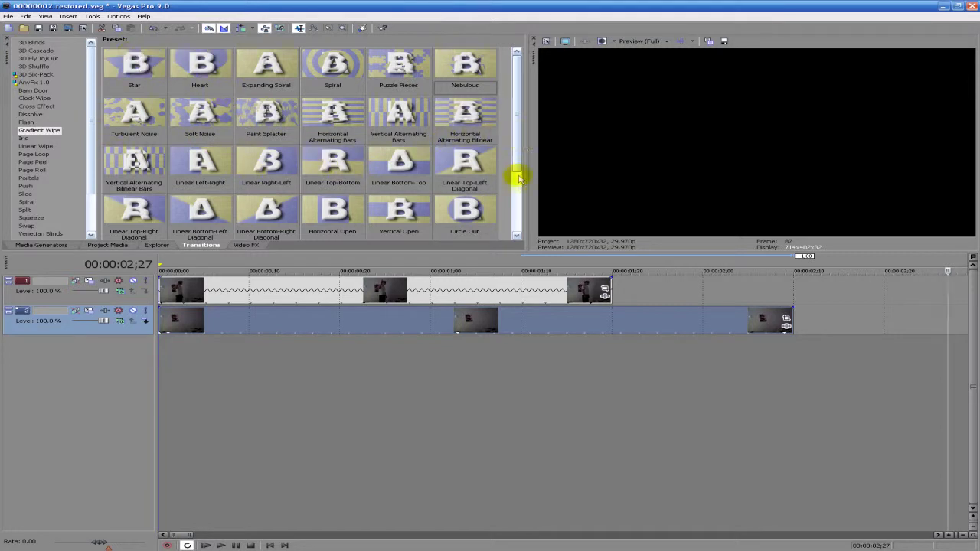
{"action": "left_click_drag", "start_coordinate": [515, 165], "coordinate": [510, 120]}
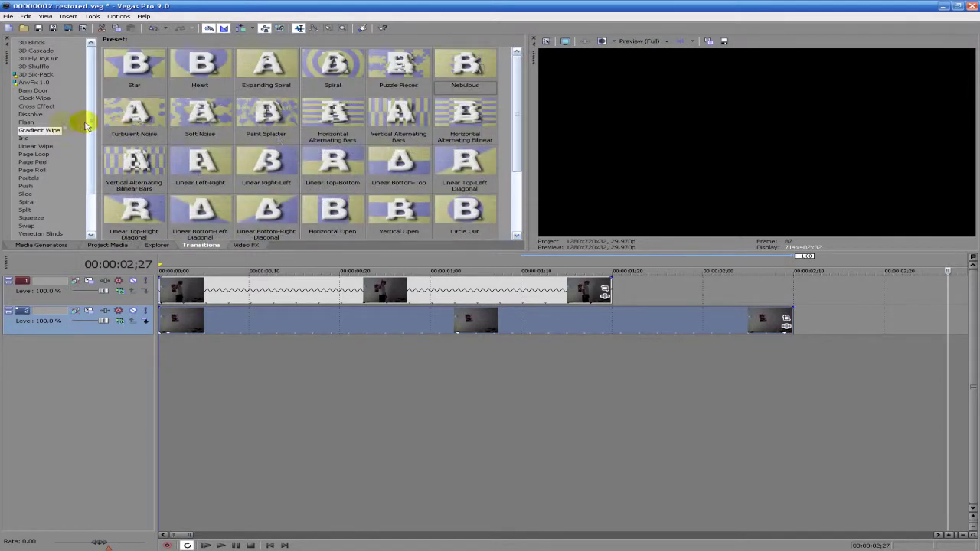
- Apply the Iris Circle, Out, Center preset to the end of the track 1 clip and play it
{"action": "left_click", "coordinate": [36, 147]}
{"action": "left_click", "coordinate": [24, 139]}
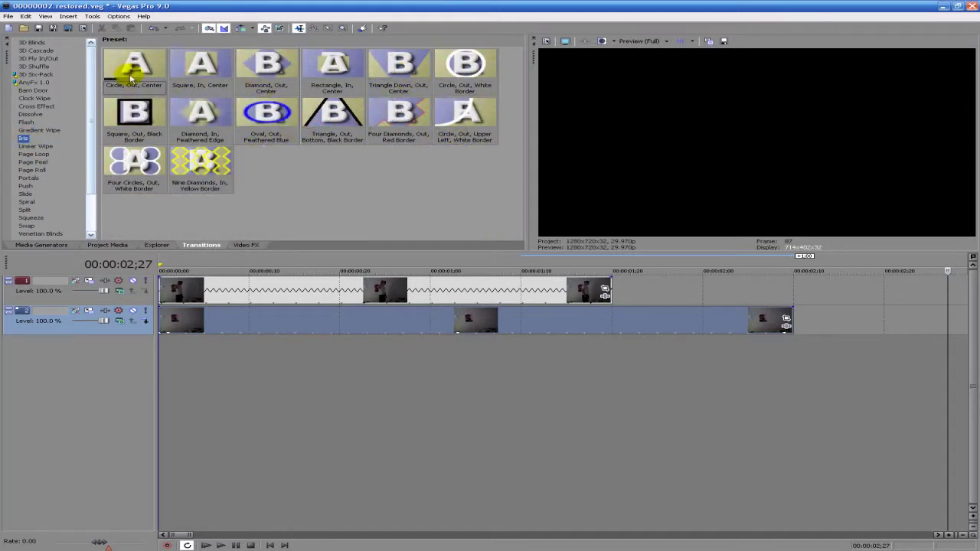
{"action": "left_click_drag", "start_coordinate": [131, 69], "coordinate": [479, 277]}
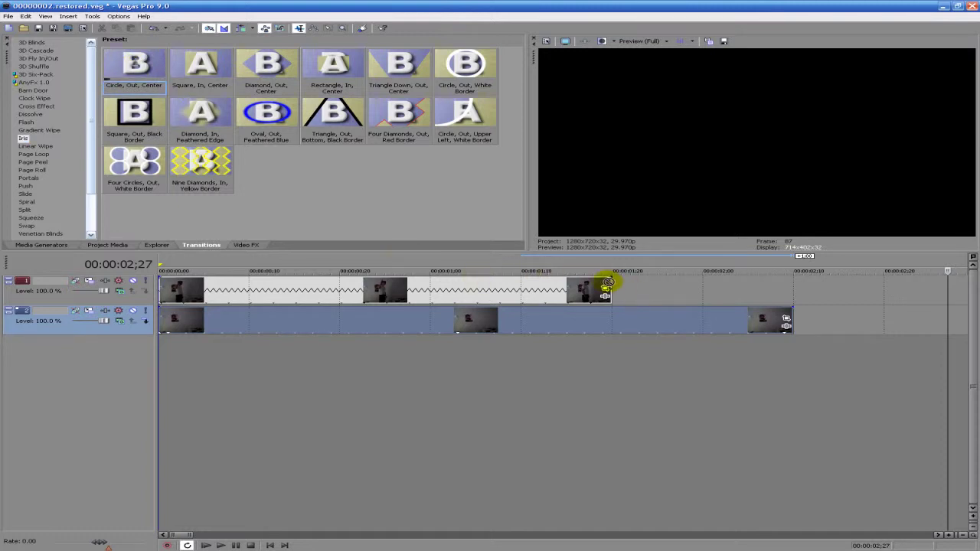
{"action": "left_click_drag", "start_coordinate": [609, 287], "coordinate": [608, 289]}
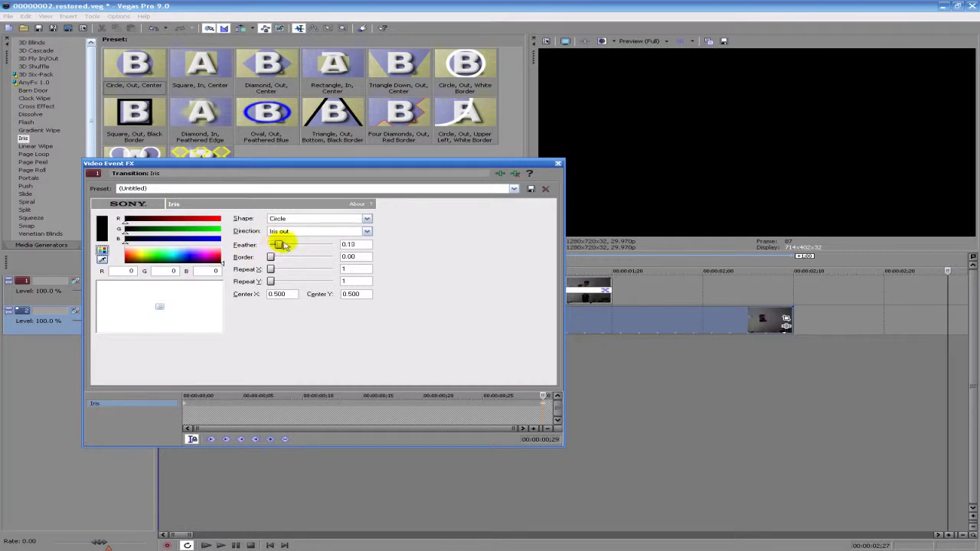
{"action": "left_click", "coordinate": [557, 166]}
{"action": "left_click", "coordinate": [205, 545]}
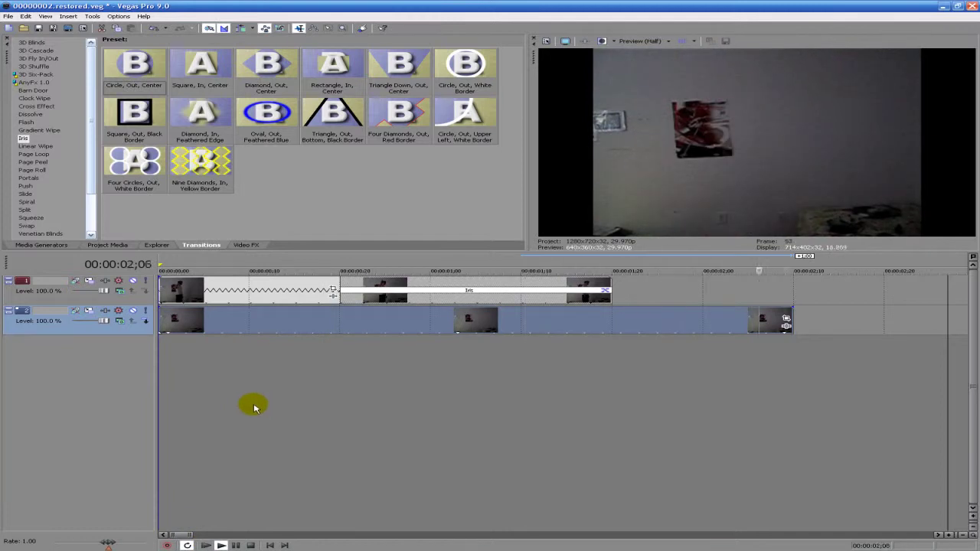
- Replay the project from the start several times to watch the Iris vanish, then stop
{"action": "left_click", "coordinate": [205, 545]}
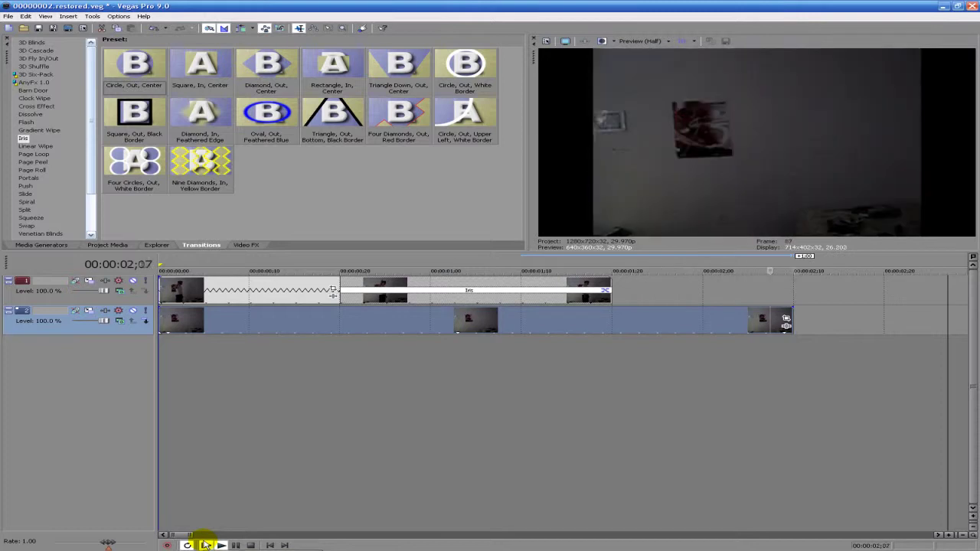
{"action": "left_click", "coordinate": [205, 545]}
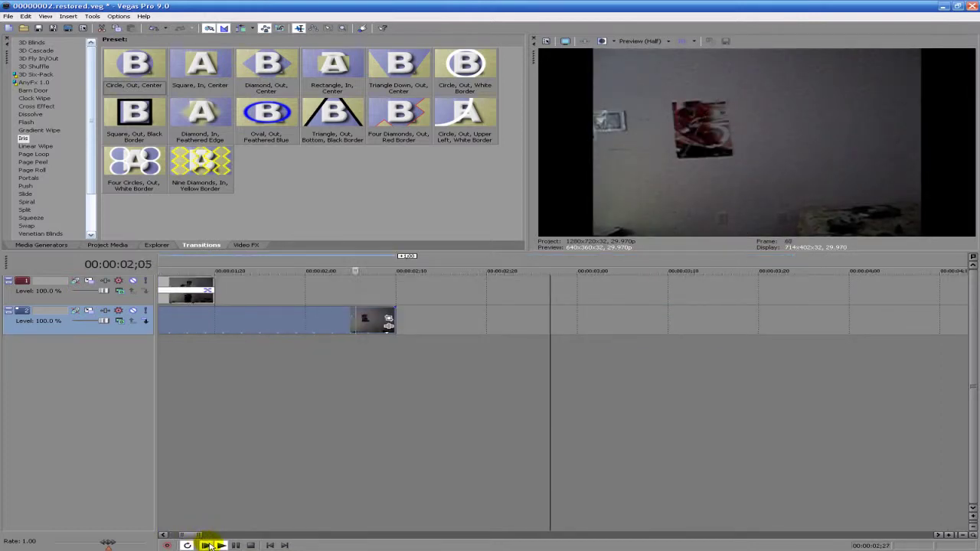
{"action": "left_click", "coordinate": [208, 545]}
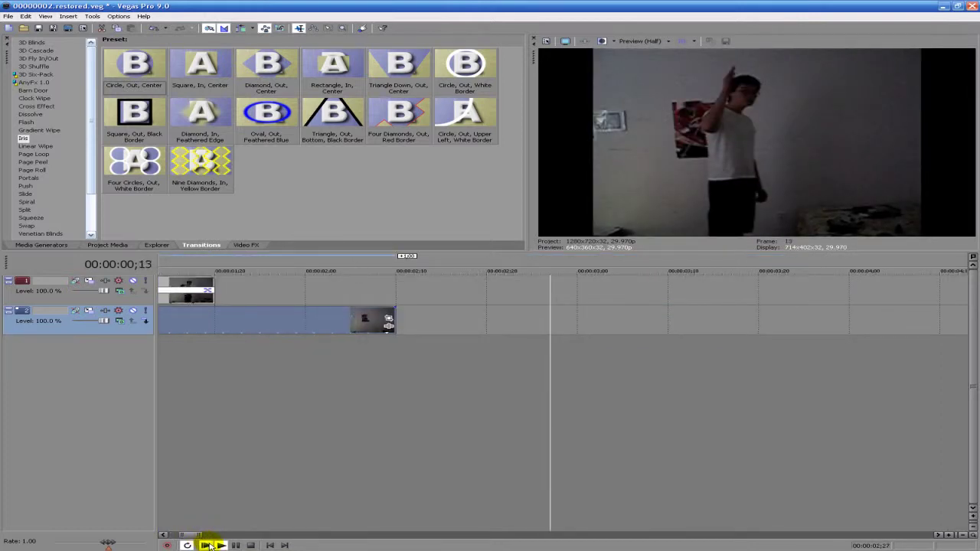
{"action": "left_click", "coordinate": [208, 545]}
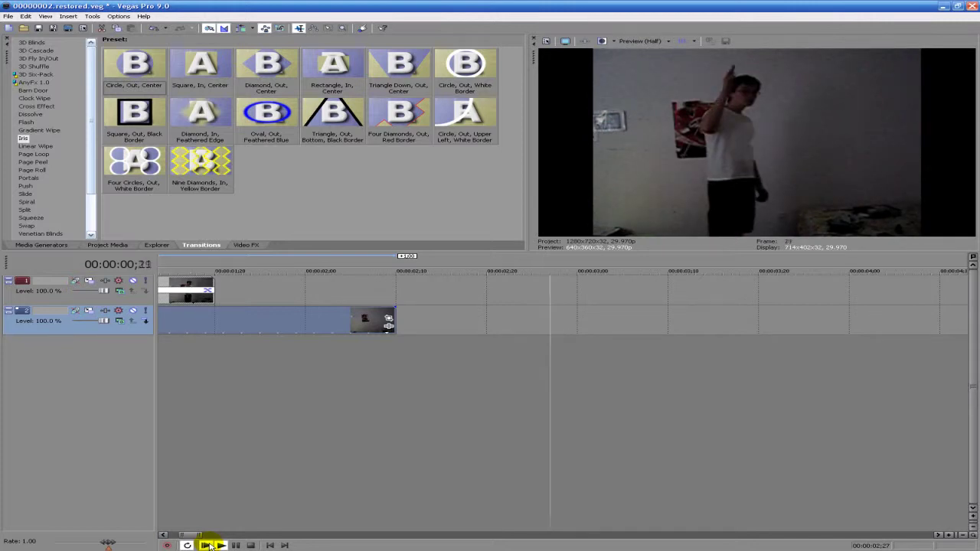
{"action": "left_click", "coordinate": [208, 545]}
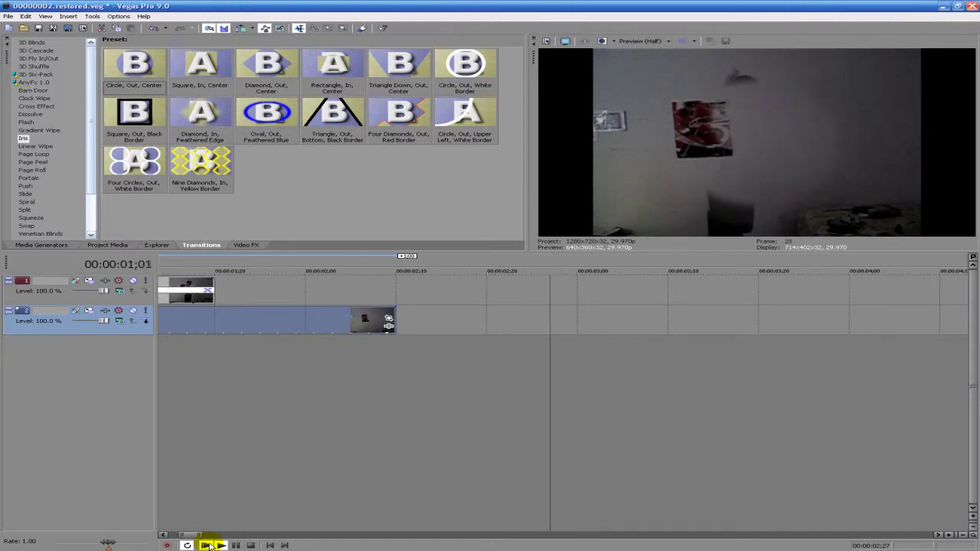
{"action": "left_click", "coordinate": [235, 544]}
- Zoom the timeline in on both clips and select the track 1 clip
{"action": "left_click_drag", "start_coordinate": [187, 236], "coordinate": [184, 288]}
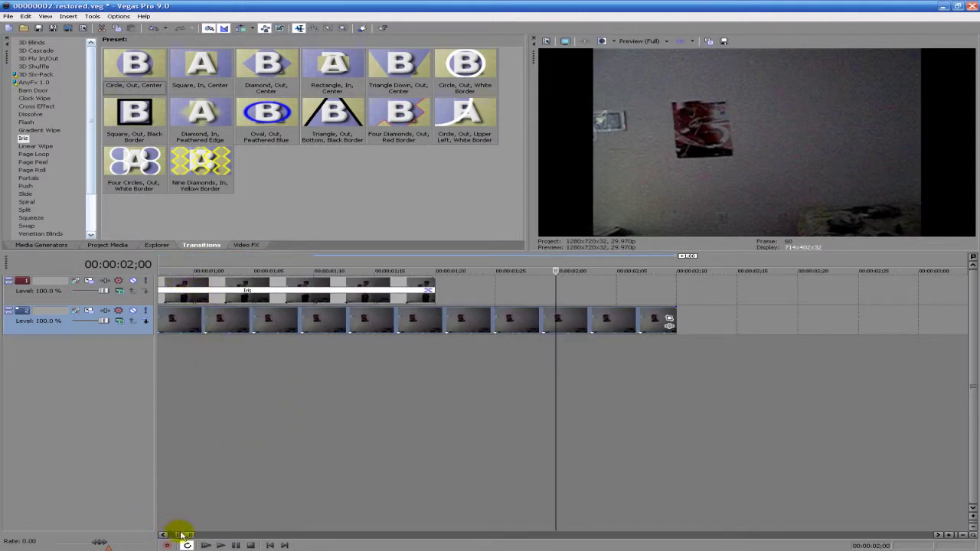
{"action": "double_click", "coordinate": [183, 535]}
{"action": "left_click", "coordinate": [267, 290]}
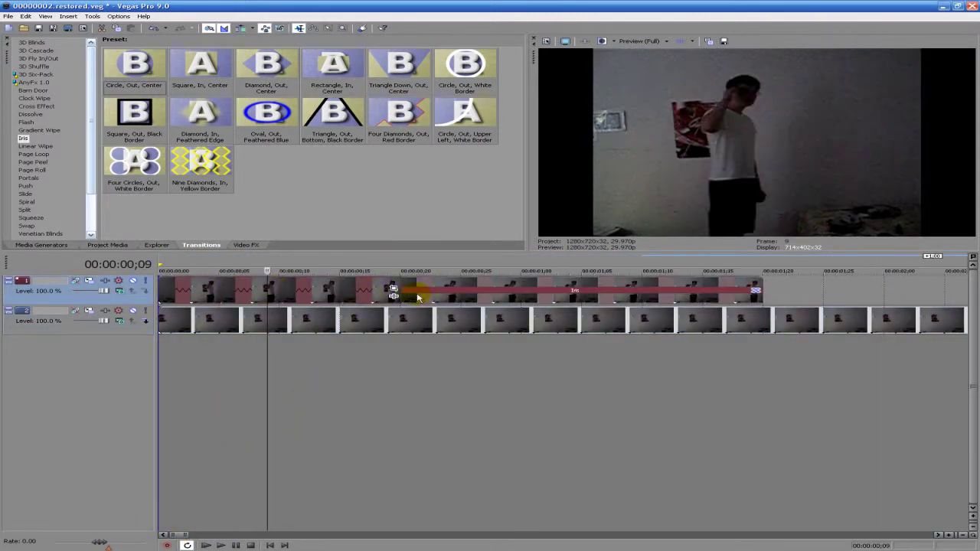
- Shorten the Iris transition to start near 1;10 and preview the result from the start
{"action": "left_click_drag", "start_coordinate": [394, 291], "coordinate": [661, 291]}
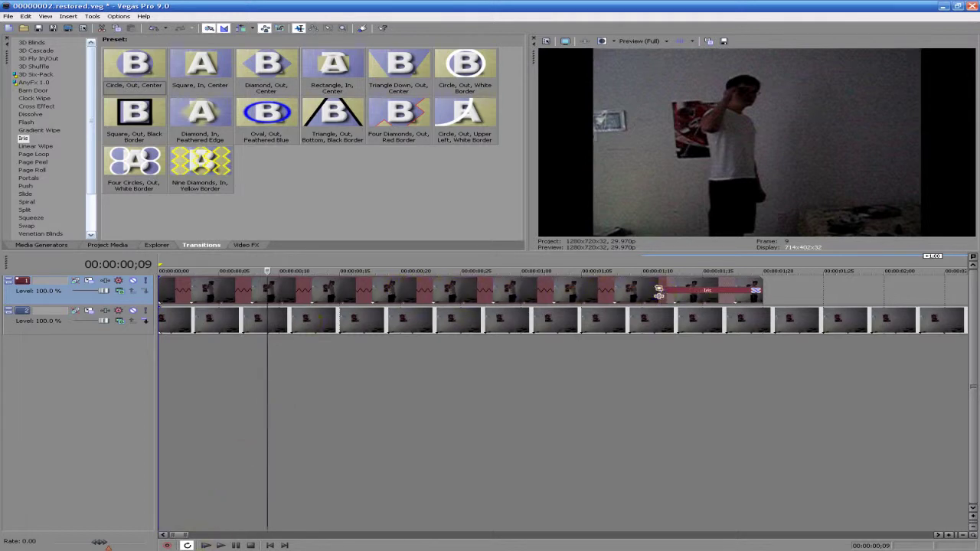
{"action": "left_click", "coordinate": [205, 545]}
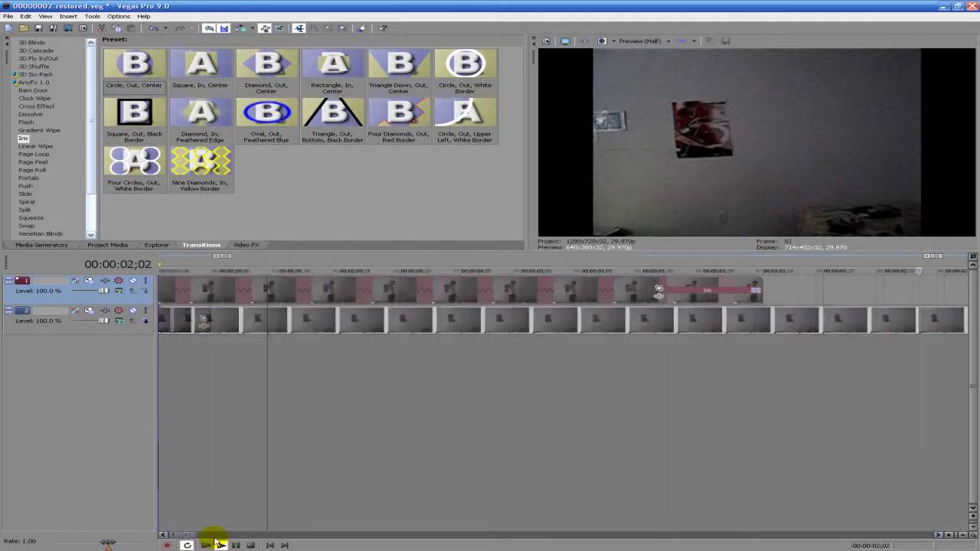
{"action": "left_click", "coordinate": [217, 543]}
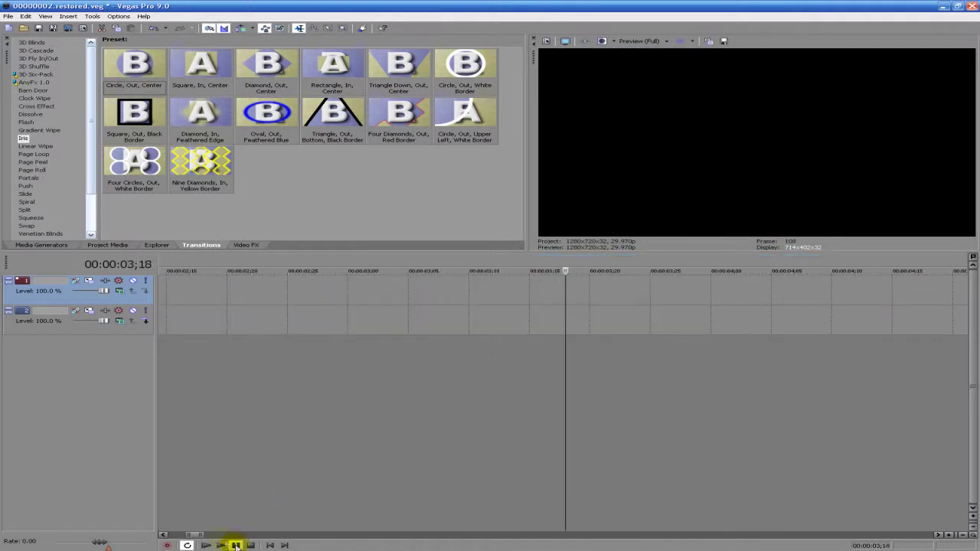
{"action": "left_click_drag", "start_coordinate": [195, 534], "coordinate": [167, 534]}
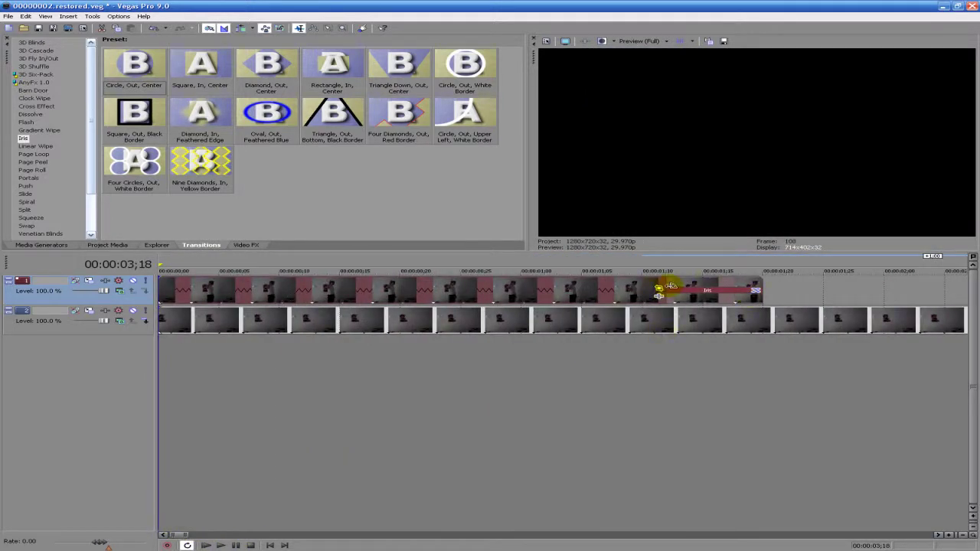
- Lengthen the Iris transition to begin around 1;04 and replay the project
{"action": "left_click_drag", "start_coordinate": [659, 288], "coordinate": [587, 289]}
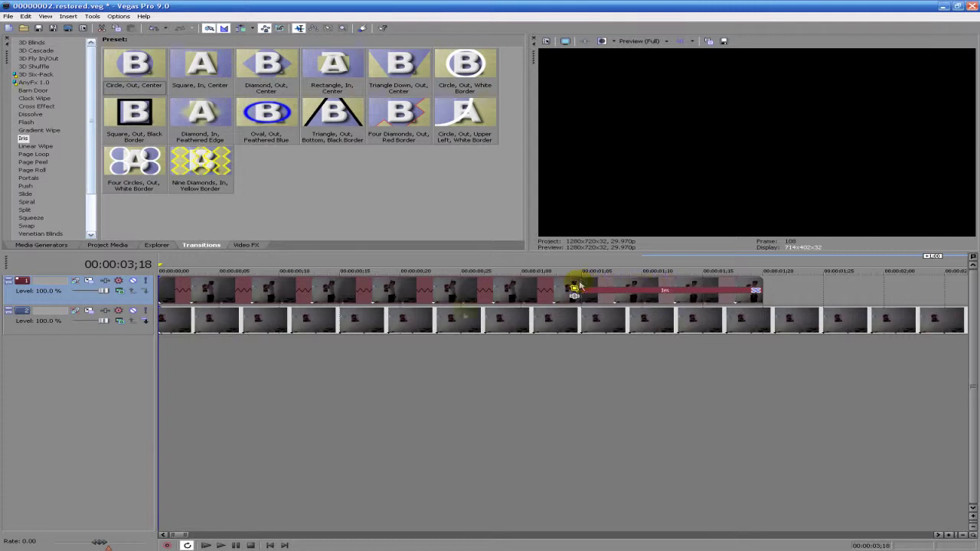
{"action": "left_click", "coordinate": [205, 545]}
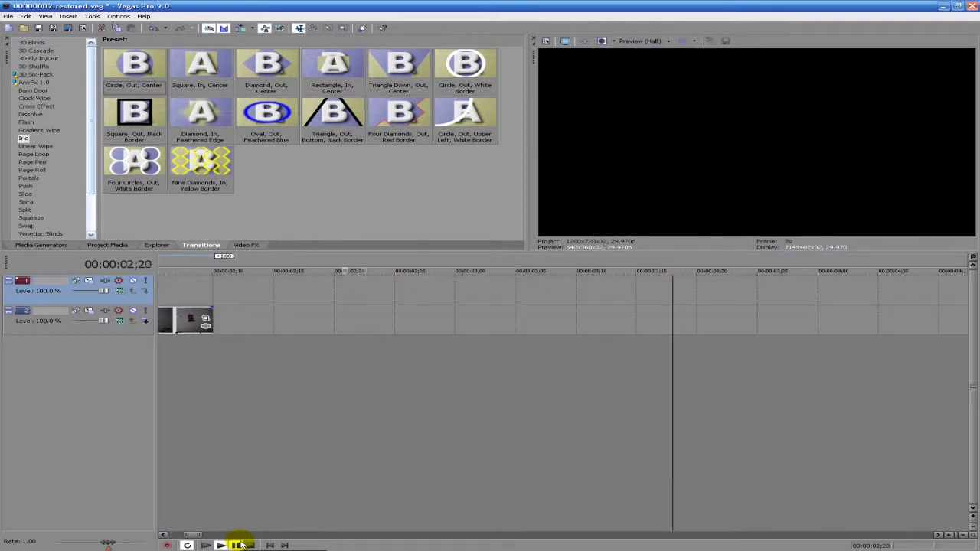
{"action": "left_click", "coordinate": [210, 545]}
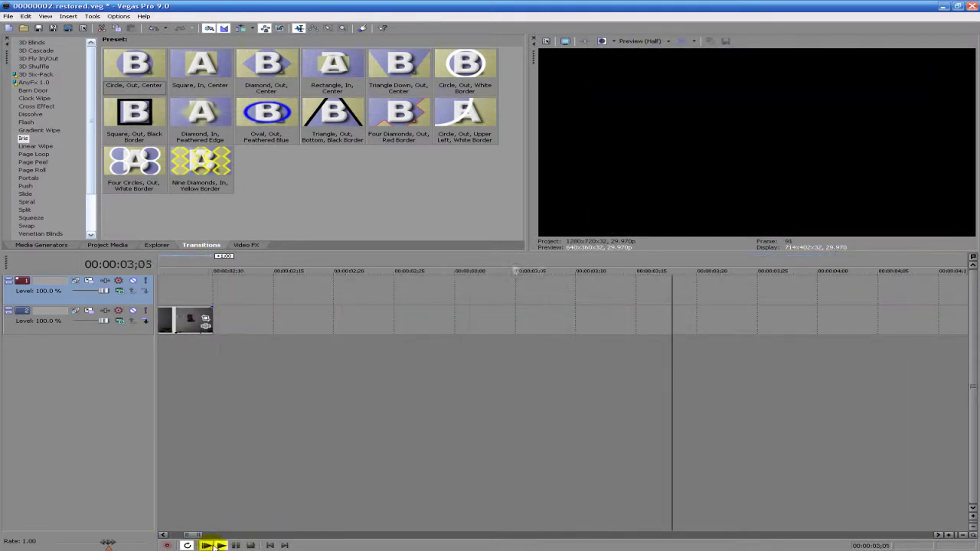
{"action": "left_click", "coordinate": [207, 545]}
- Pause the playback of the Iris transition in Vegas Pro
{"action": "left_click", "coordinate": [237, 545]}
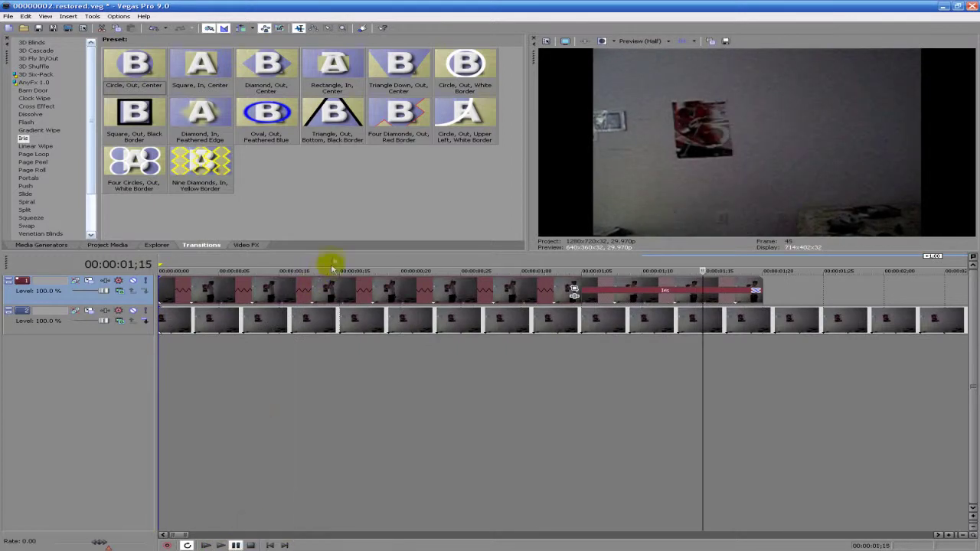